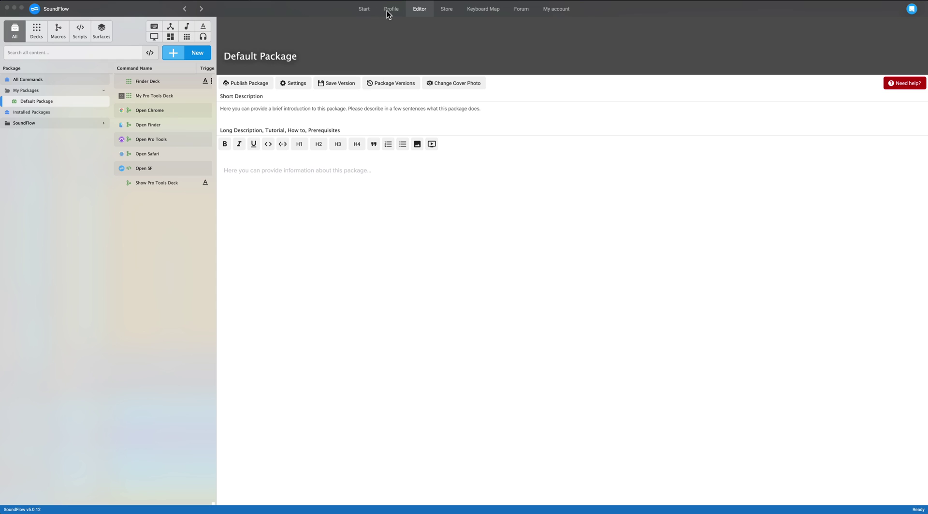
Switch to the SoundFlow Store, which still shows results for the 'bounce' search.
click(447, 9)
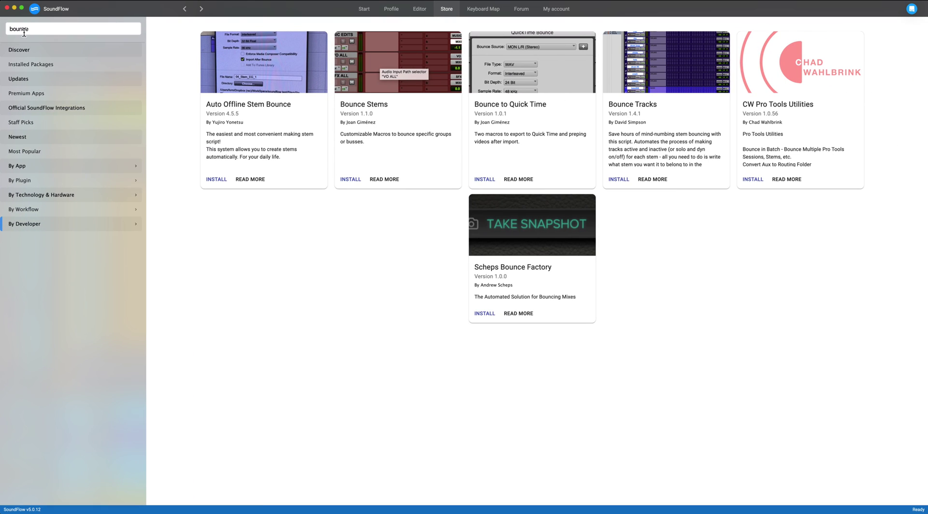
Clear the 'bounce' search term and browse the full package catalogue from Basics onward.
drag(37, 29, 3, 31)
key(BackSpace)
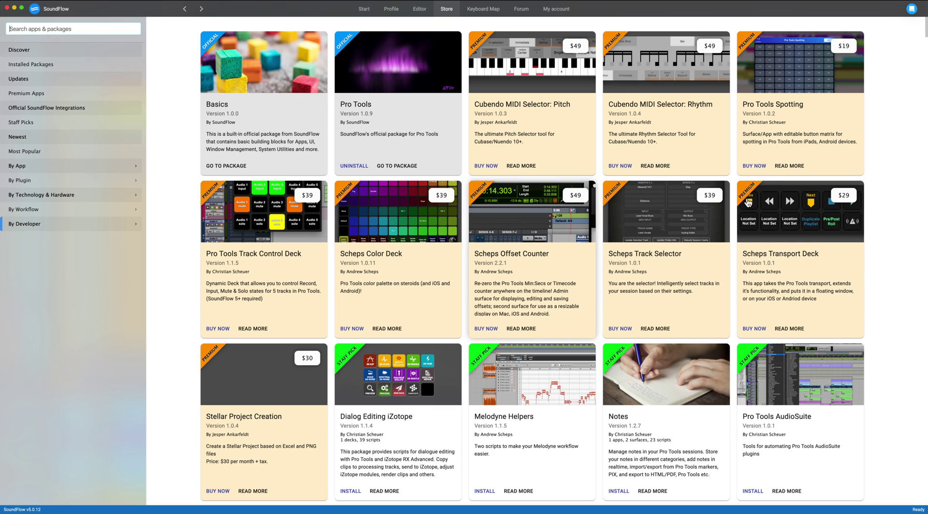
scroll(700, 157, down, 5)
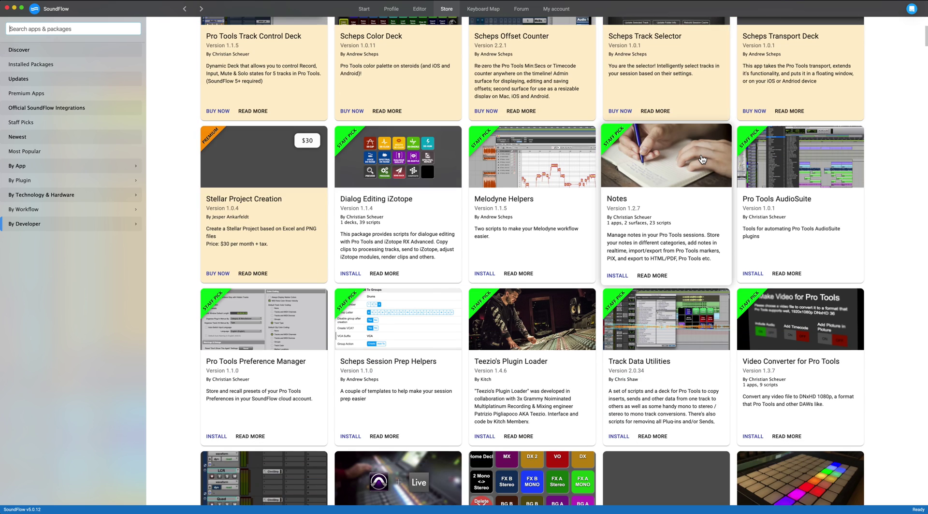
scroll(702, 159, up, 5)
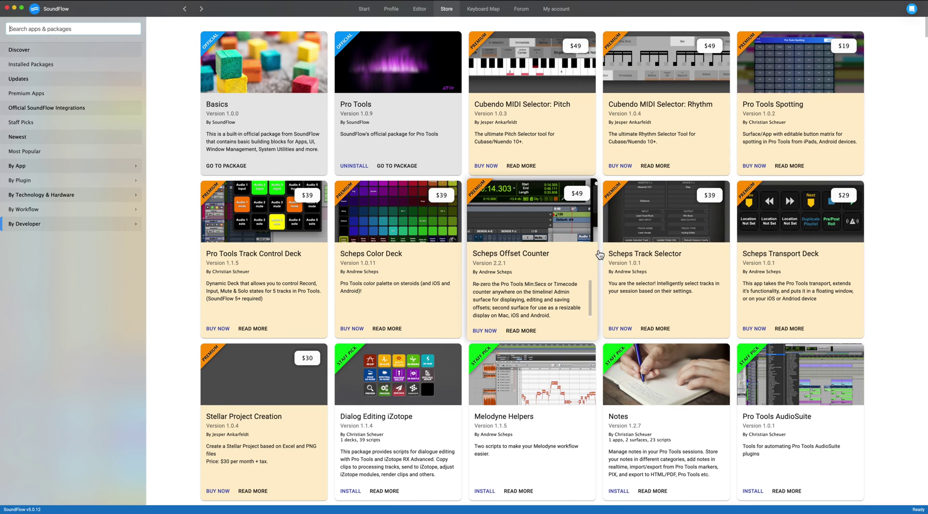
scroll(599, 255, down, 15)
scroll(597, 252, down, 20)
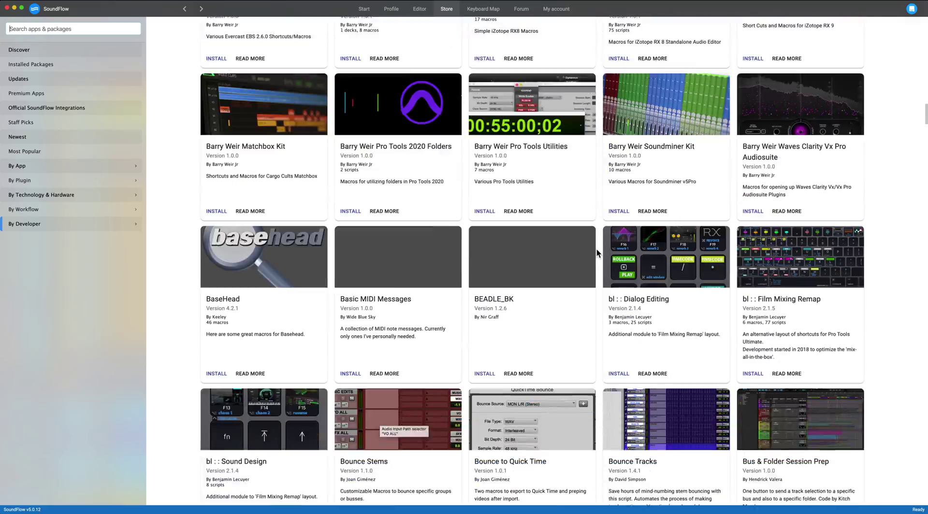
scroll(597, 252, down, 18)
scroll(597, 251, up, 14)
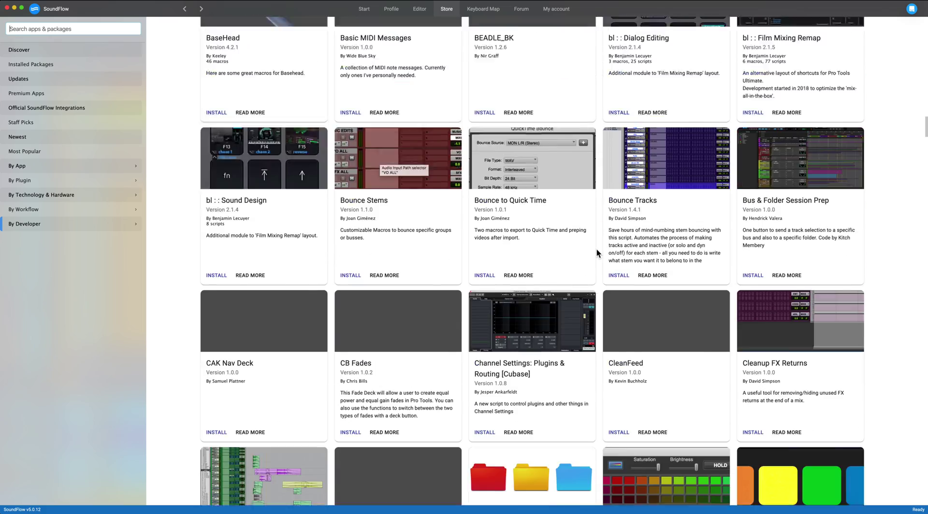
scroll(597, 251, up, 20)
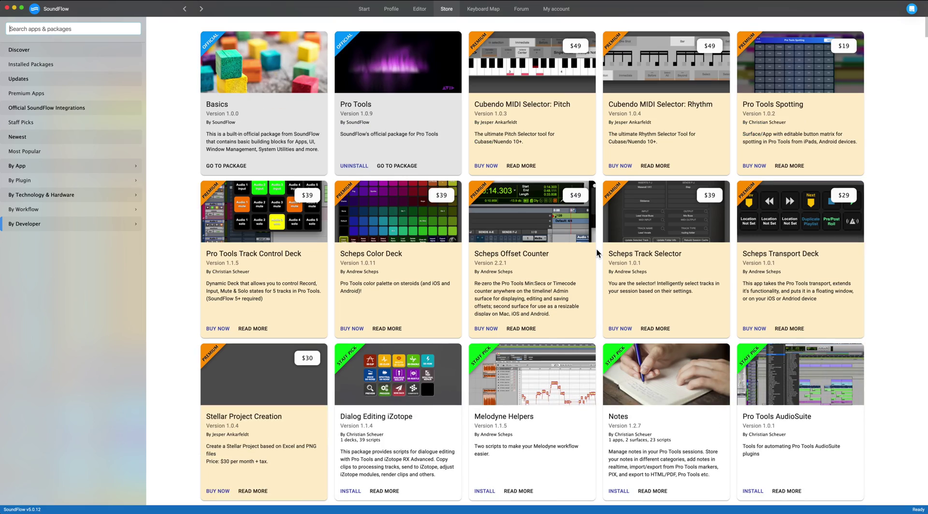
Search the Store for 'scheps' and install the Scheps Bounce Factory package.
click(66, 29)
text(scheps)
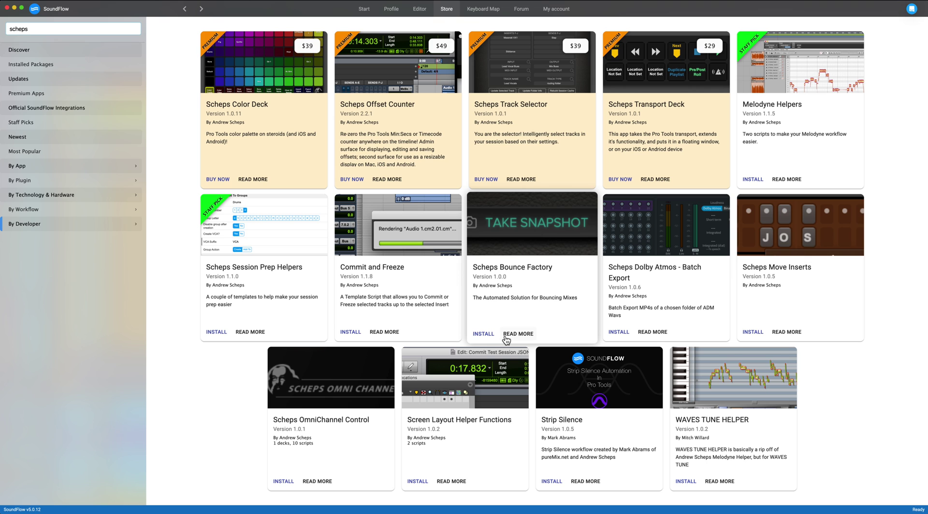
click(484, 334)
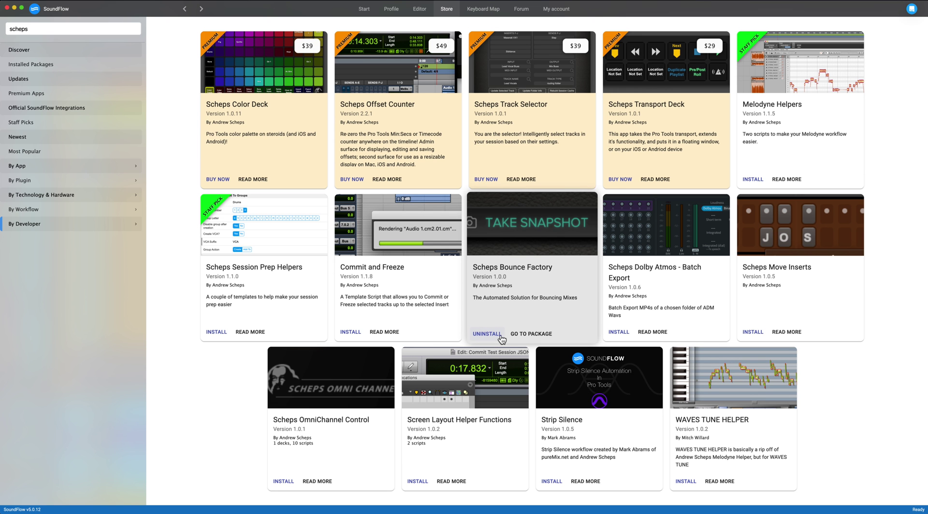
Go to the new package in the editor and expand Installed Packages.
click(533, 333)
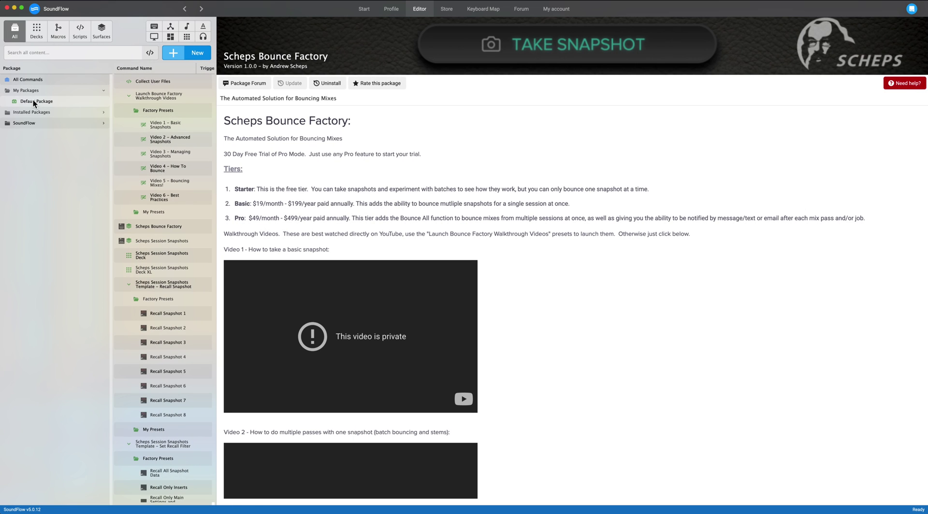
click(27, 113)
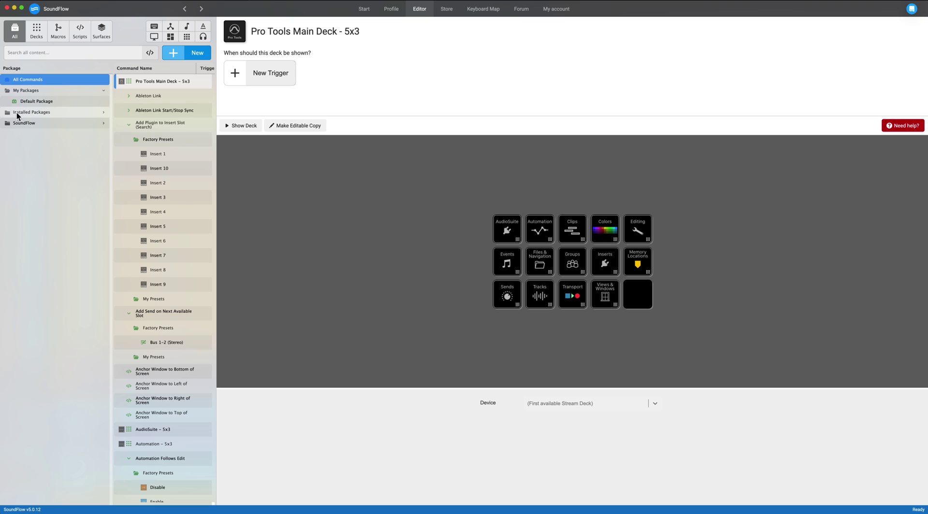
click(105, 112)
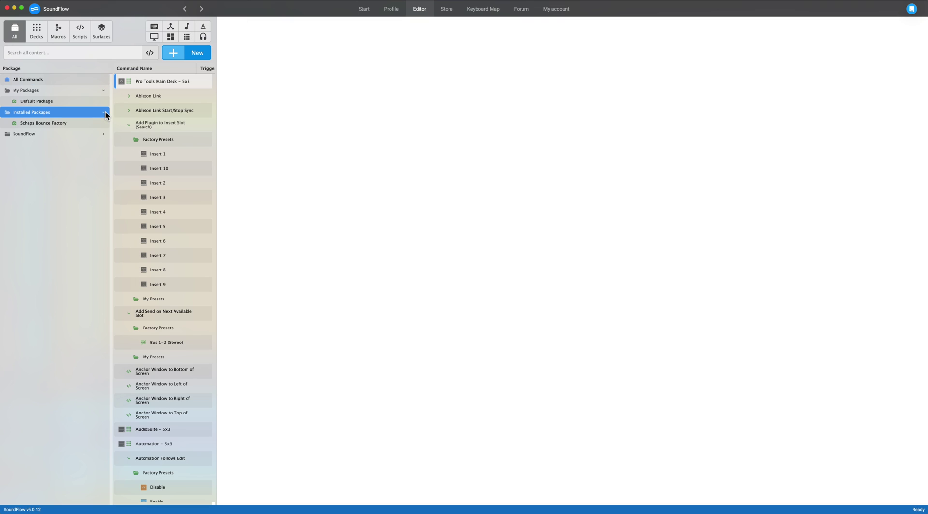
Read the Scheps Bounce Factory page's Starter, Basic and Pro tiers and walkthrough video descriptions.
click(34, 121)
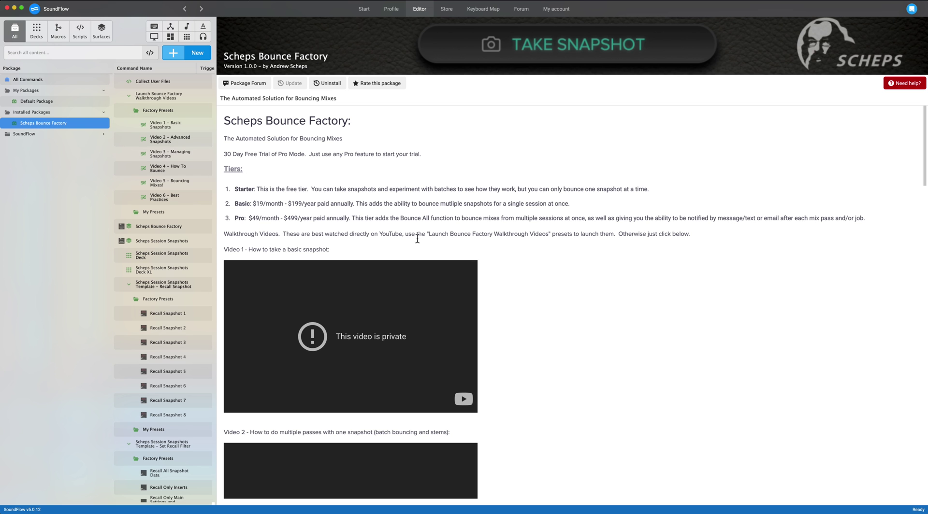
scroll(540, 305, down, 3)
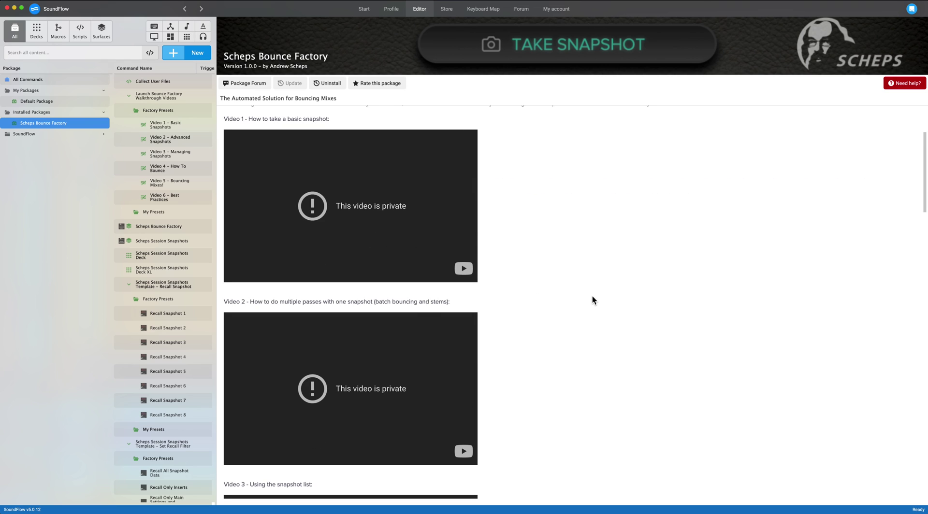
scroll(592, 296, down, 10)
scroll(593, 297, down, 10)
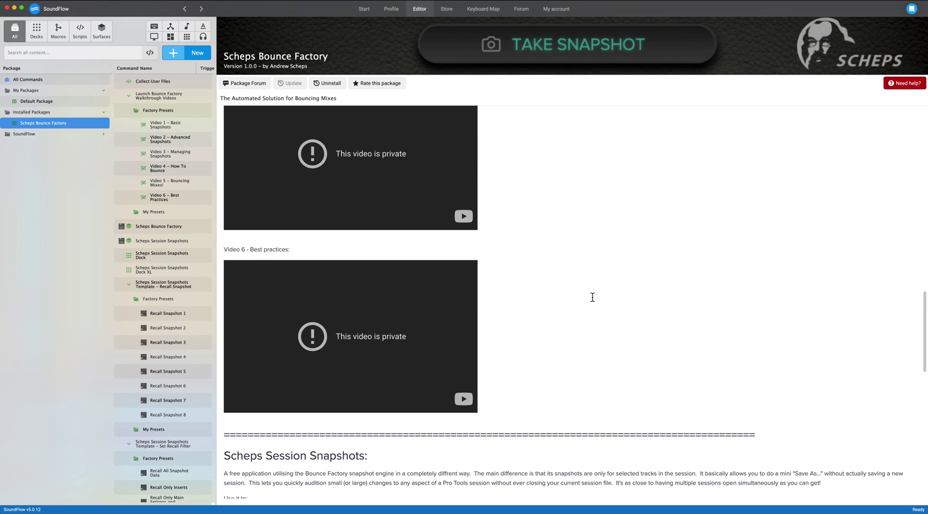
scroll(592, 297, up, 20)
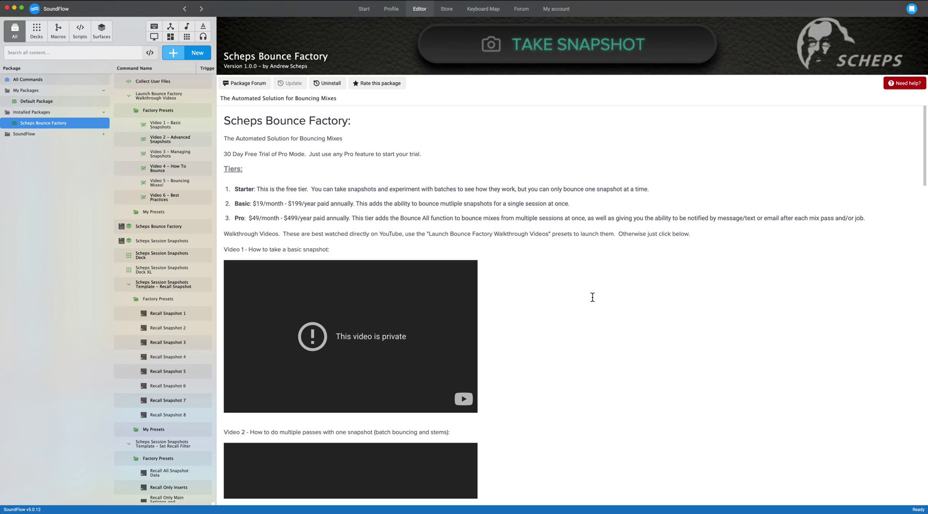
Browse the Recall Snapshot, Set Recall Filter and Take Snapshot templates and the app preview.
click(130, 285)
click(129, 297)
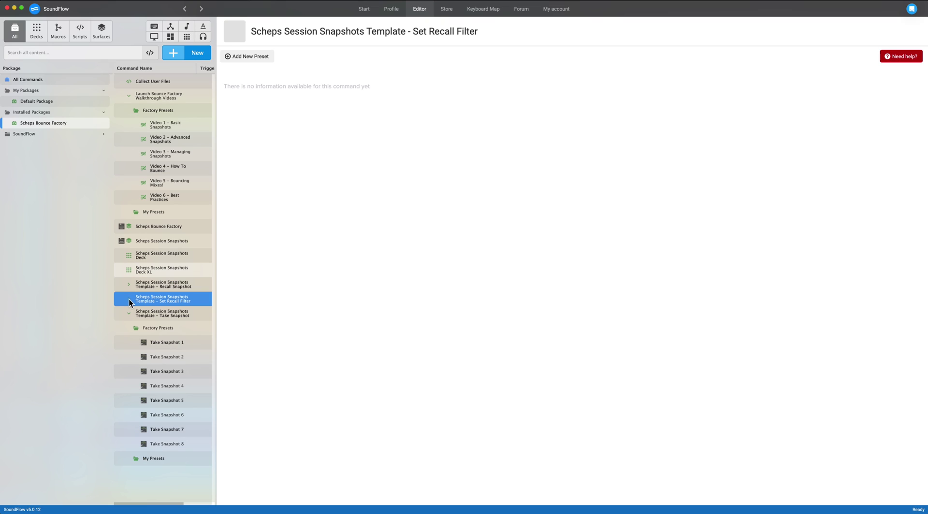
click(129, 315)
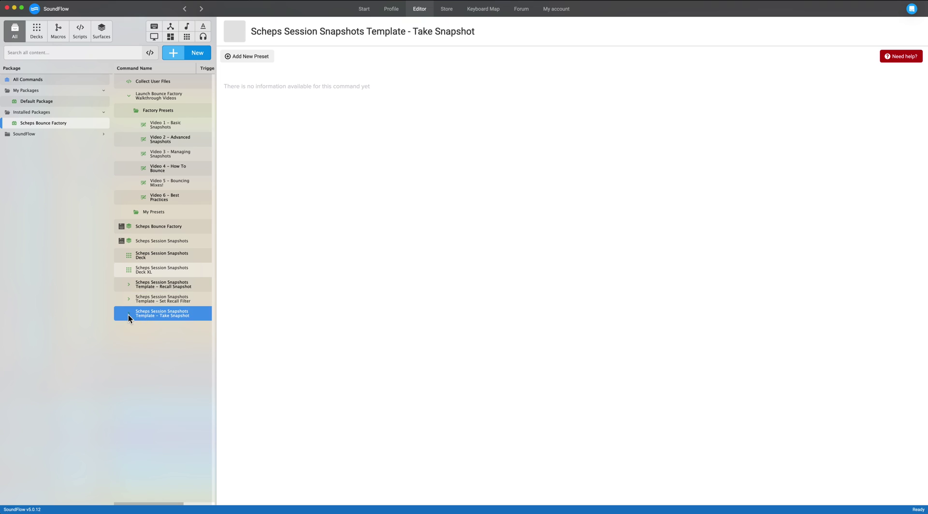
click(129, 98)
click(162, 112)
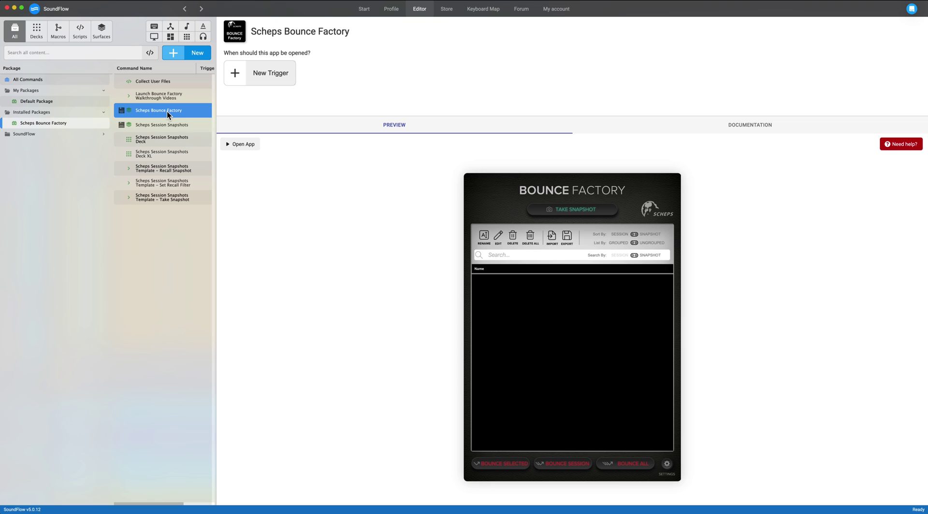
Review the walkthrough video presets, including Video 2 - Advanced Snapshots and Video 3 - Managing Snapshots.
click(131, 97)
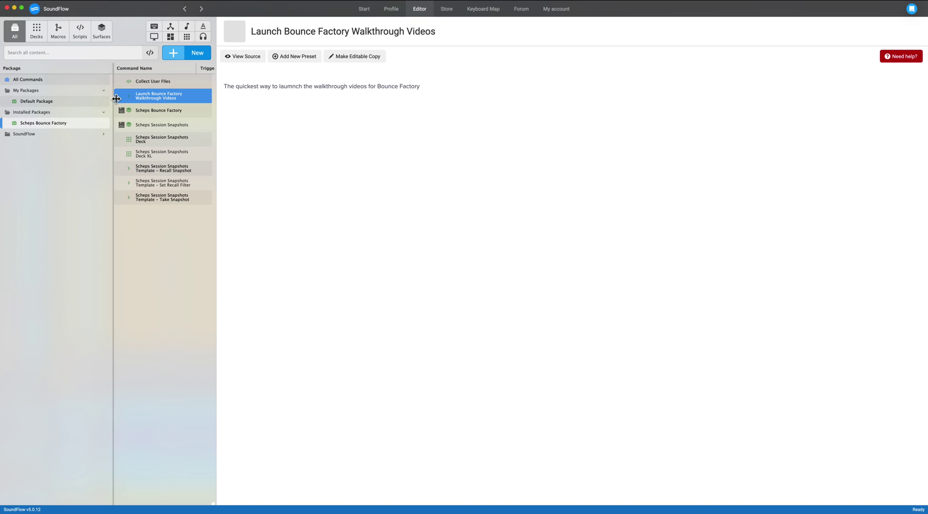
click(131, 96)
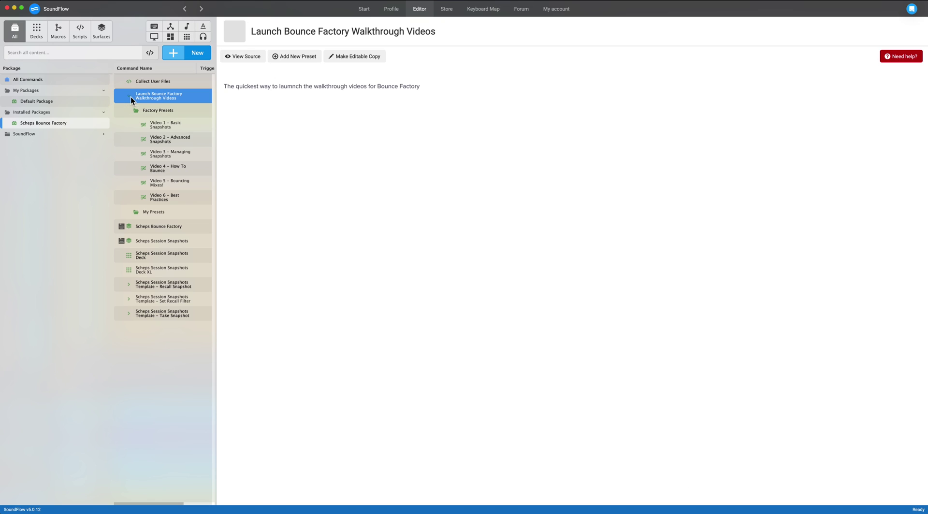
click(164, 124)
click(170, 140)
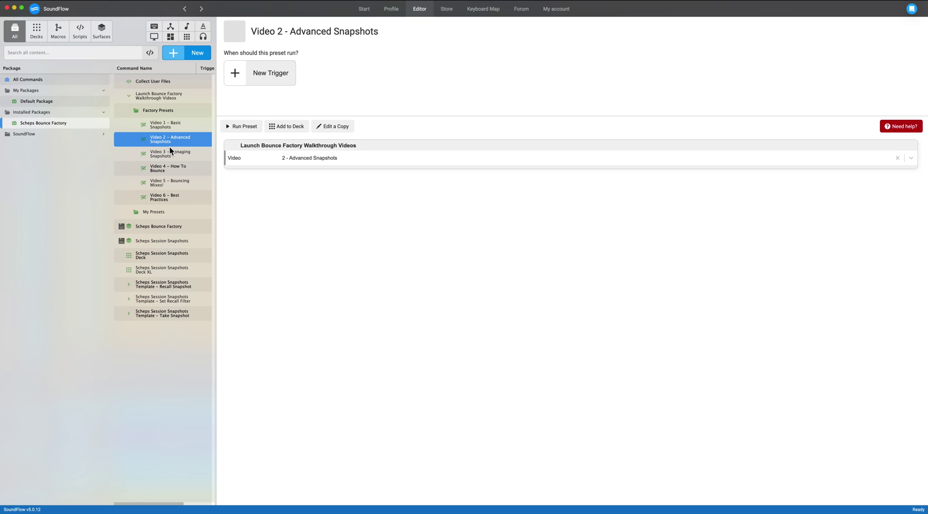
click(170, 150)
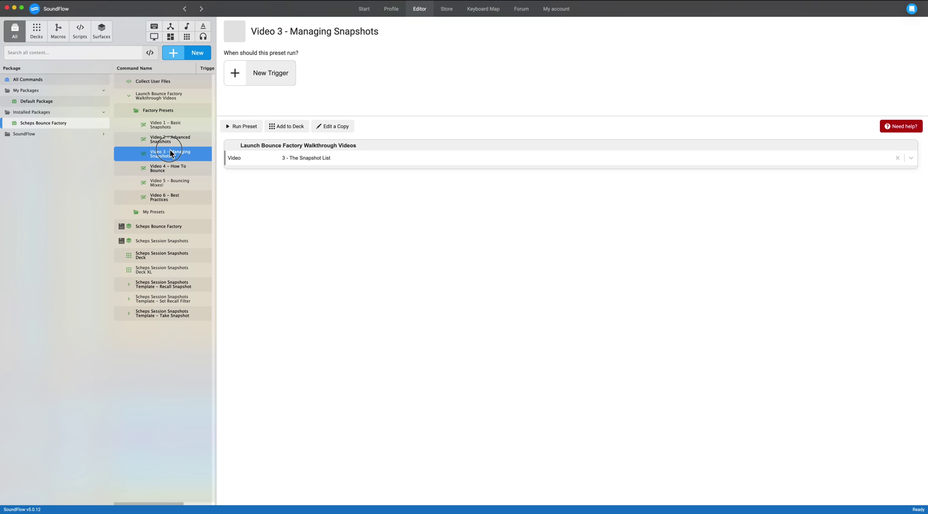
click(129, 97)
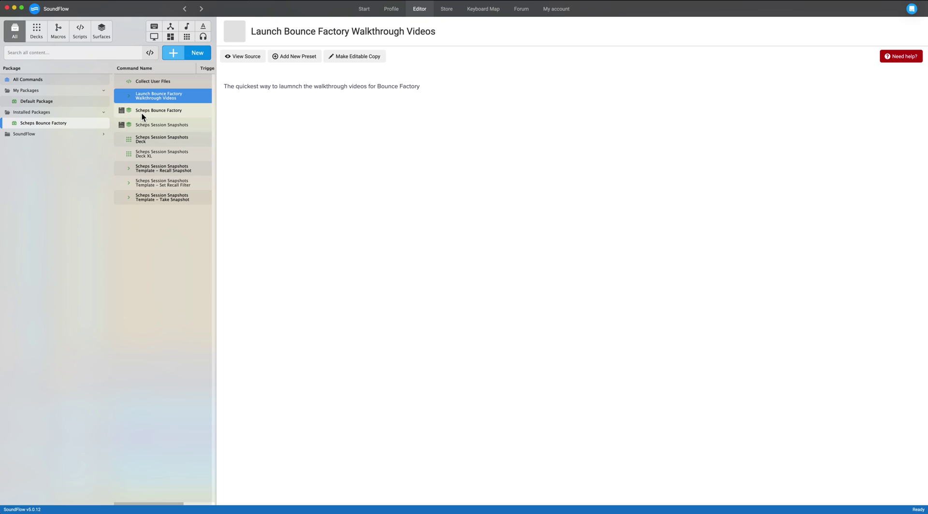
Return to Launch Bounce Factory Walkthrough Videos with its six Factory Presets expanded.
click(46, 123)
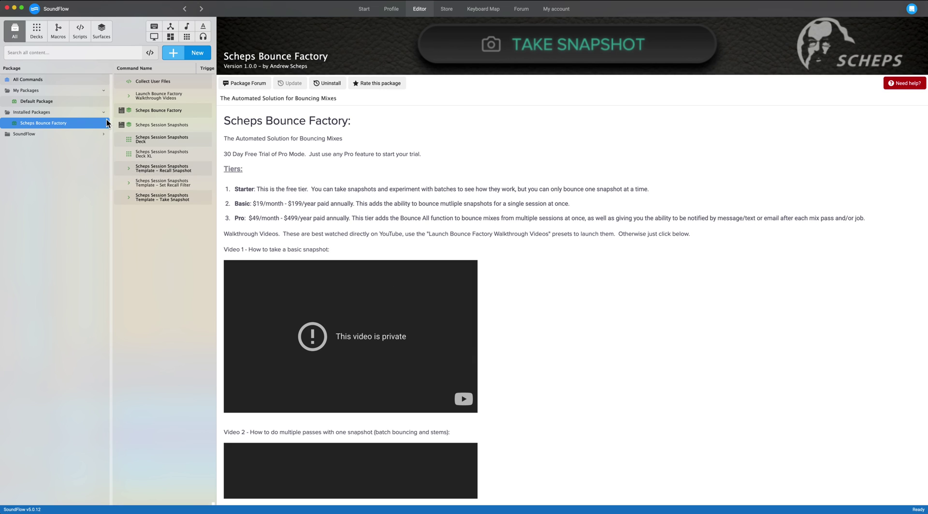
click(145, 98)
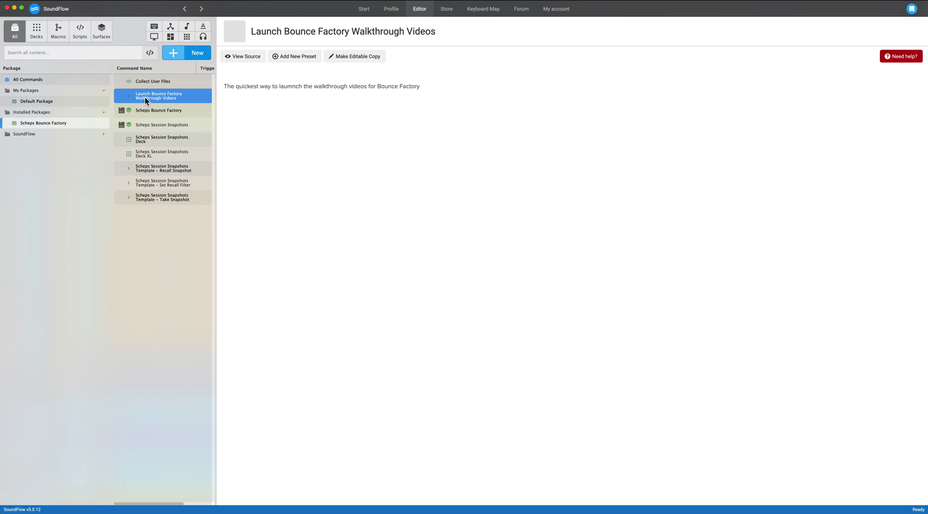
click(129, 96)
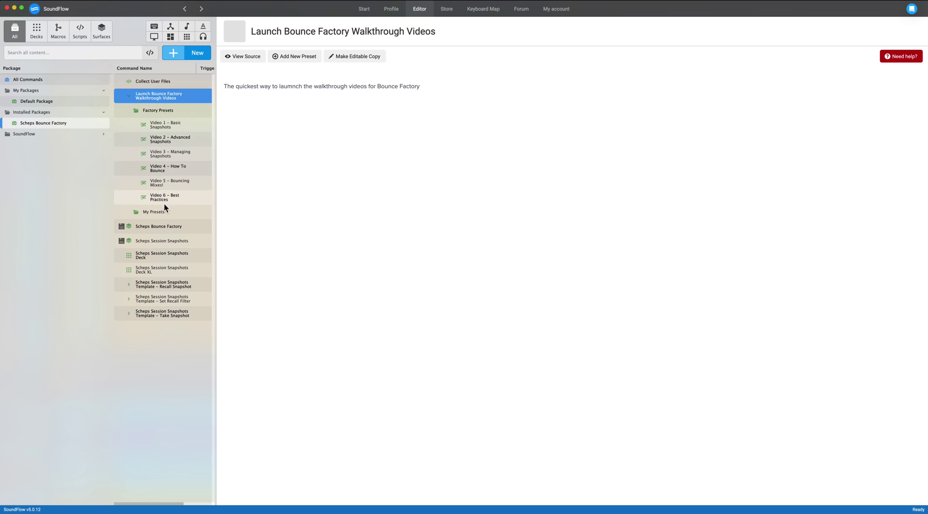
Collapse the walkthrough video presets and show the Scheps Bounce Factory app page.
click(133, 95)
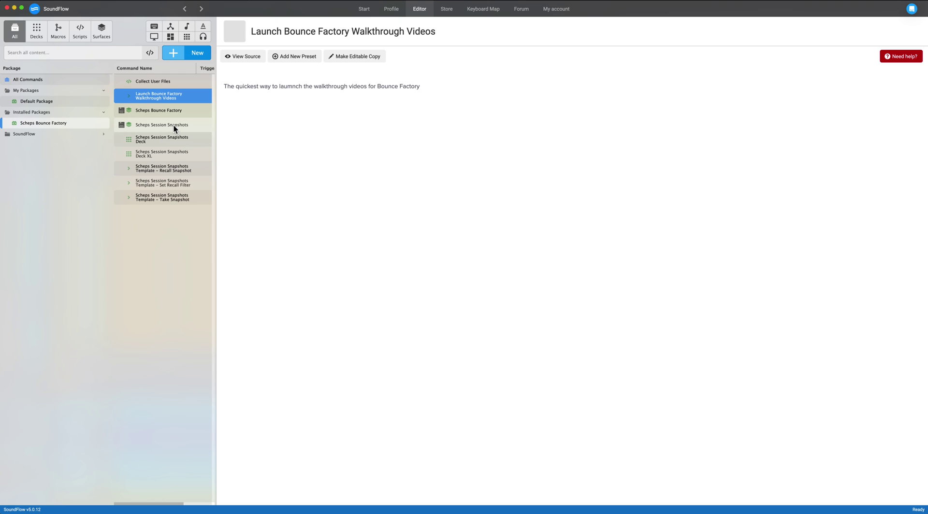
click(172, 111)
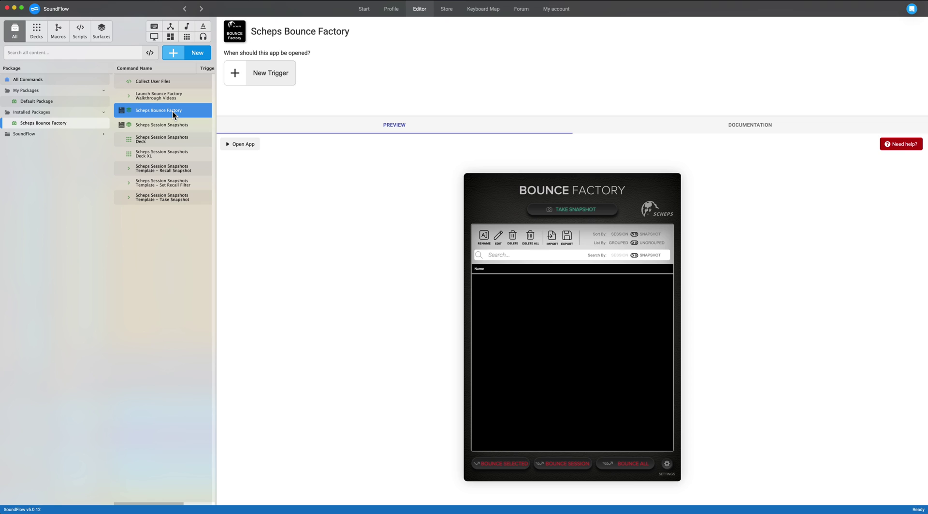
Launch the Scheps Bounce Factory app with Open App.
click(238, 145)
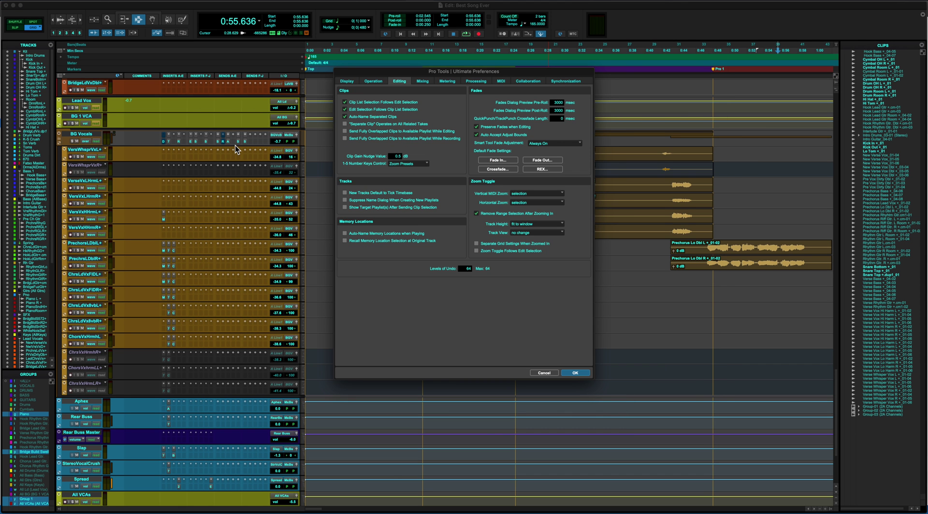
Dismiss the Pro Tools Preferences dialog and bring up the Bounce Factory settings.
key(Return)
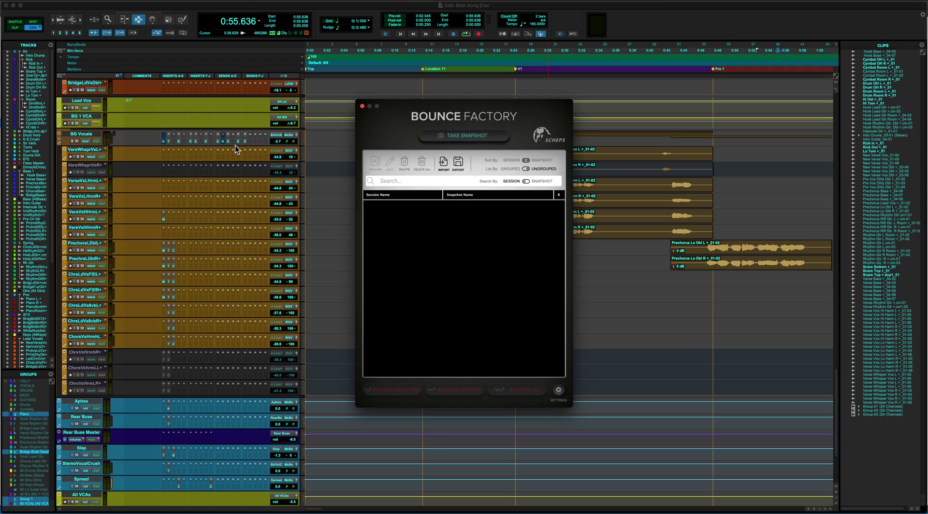
click(558, 390)
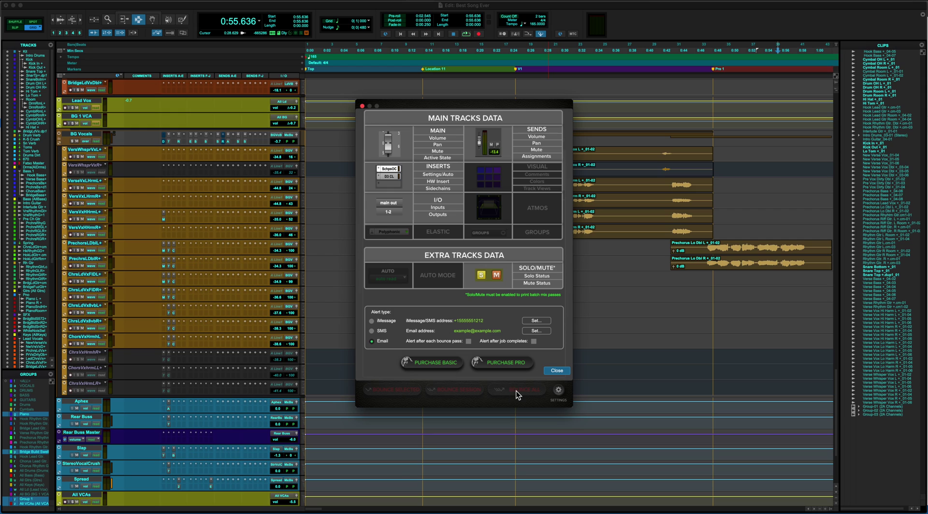
Enable 'Alert after each bounce pass' and start the Pro trial expiring 26 April 2022.
click(469, 342)
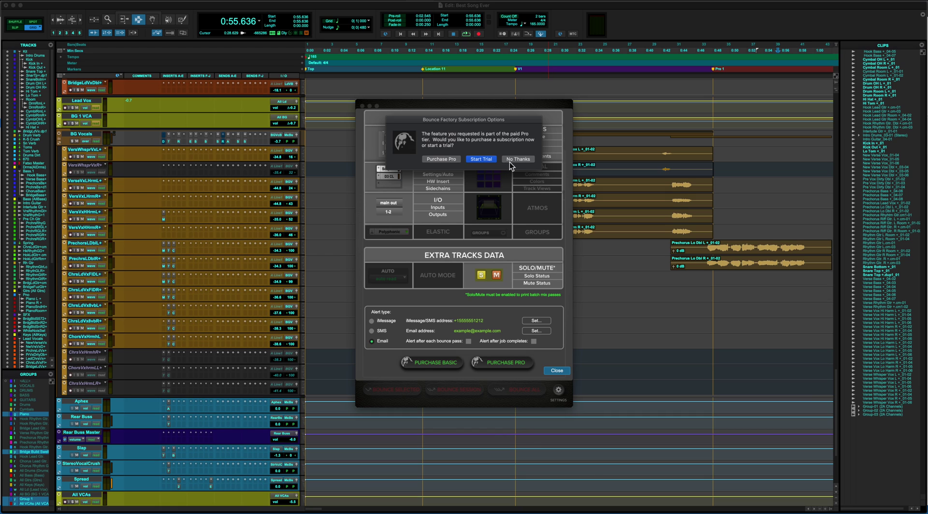
click(481, 159)
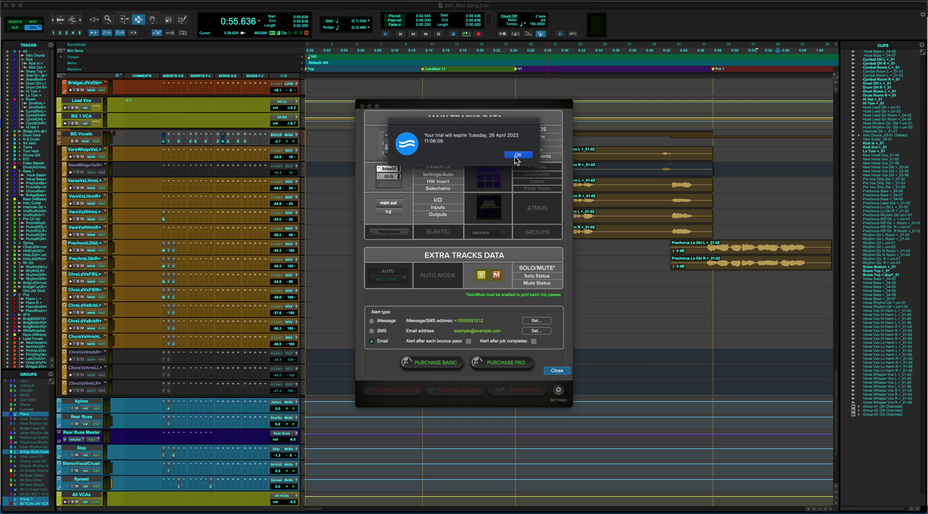
click(517, 156)
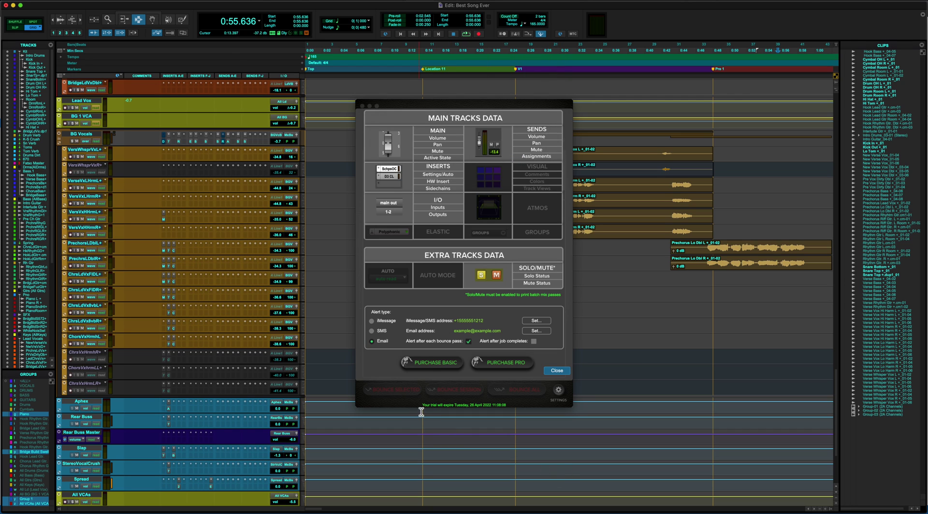